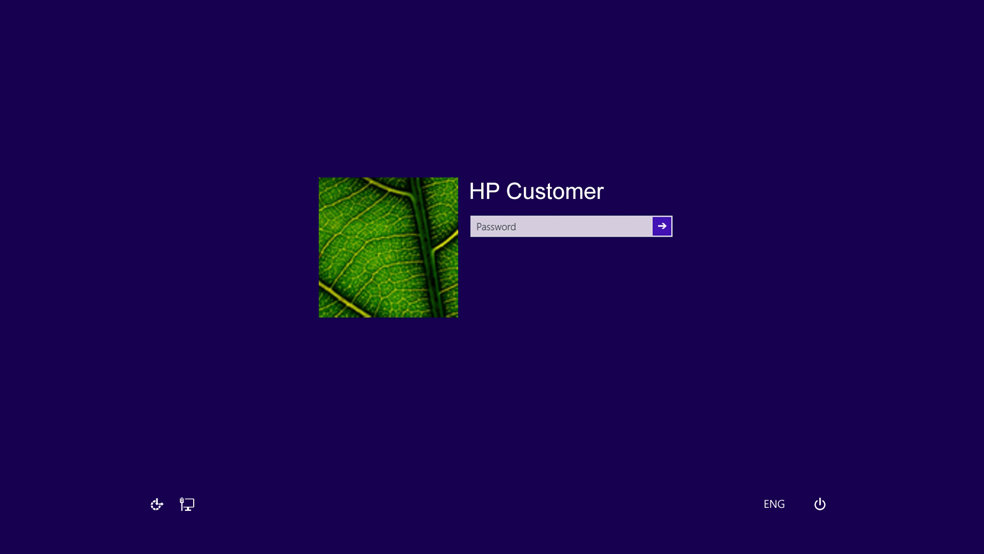
Step: Enter the account password in the Password box and sign in
{"action": "left_click", "coordinate": [476, 227]}
{"action": "type", "text": "******"}
{"action": "left_click", "coordinate": [662, 227]}
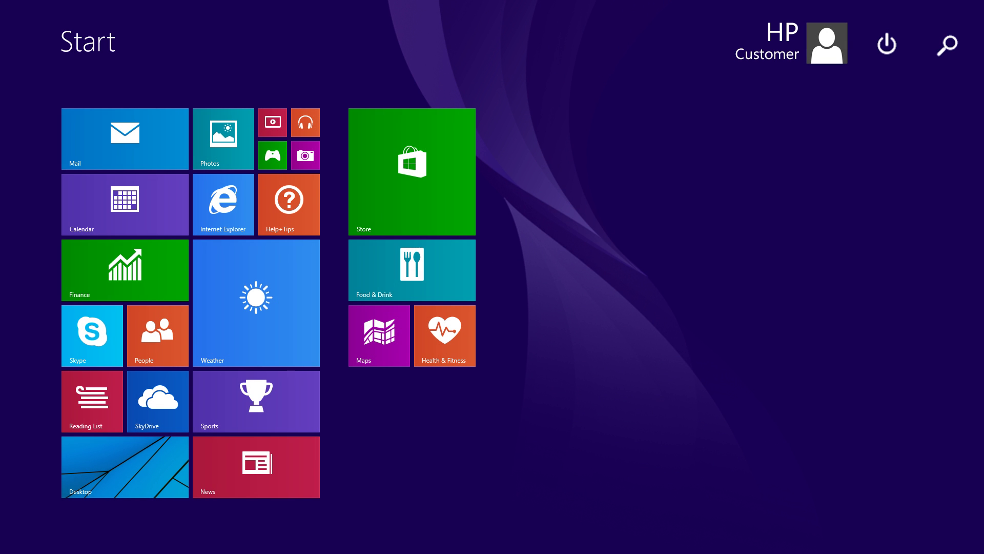
Step: Find Windows Firewall via a 'firewall' search and set it to off for private and public networks
{"action": "type", "text": "firewall"}
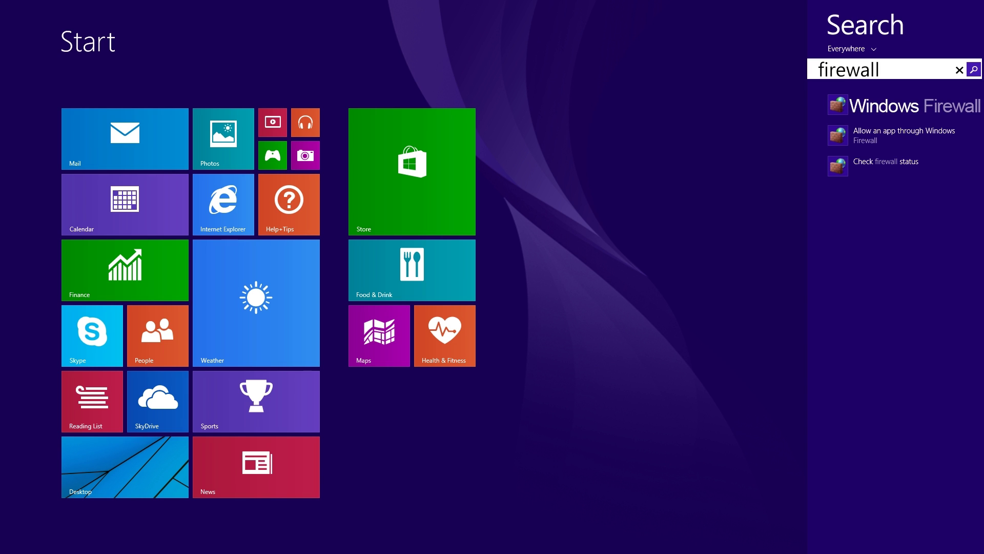
{"action": "left_click", "coordinate": [932, 106]}
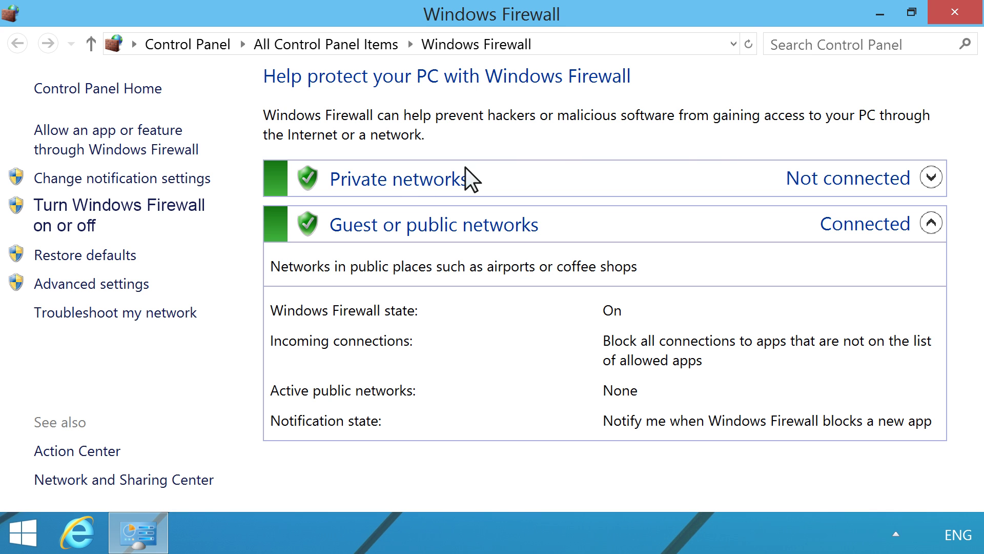
{"action": "left_click", "coordinate": [154, 207]}
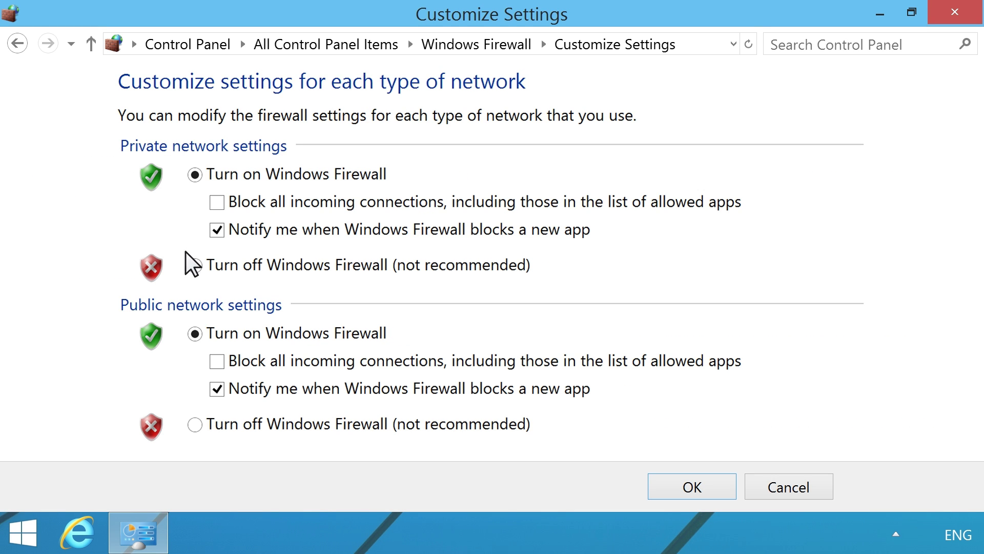
{"action": "left_click", "coordinate": [195, 265]}
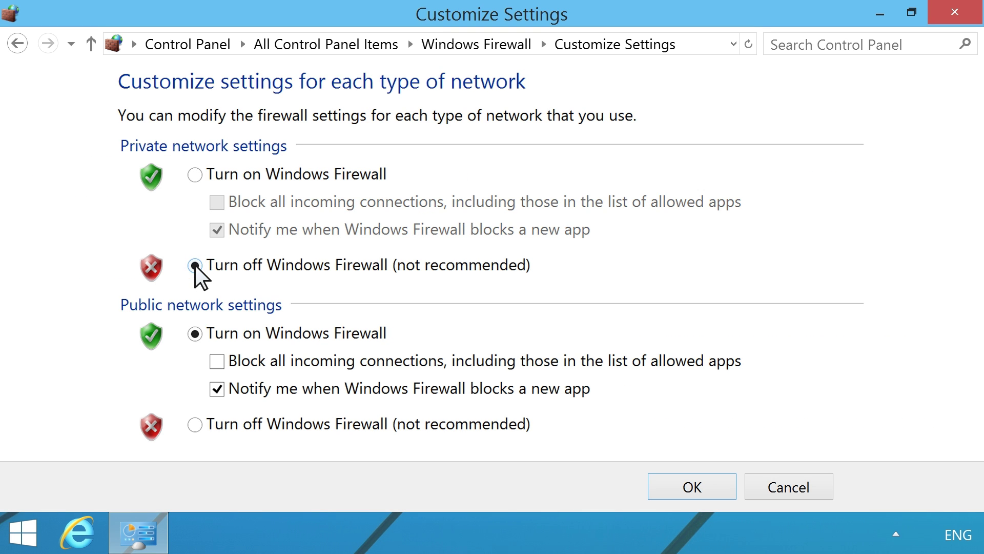
{"action": "left_click", "coordinate": [195, 425]}
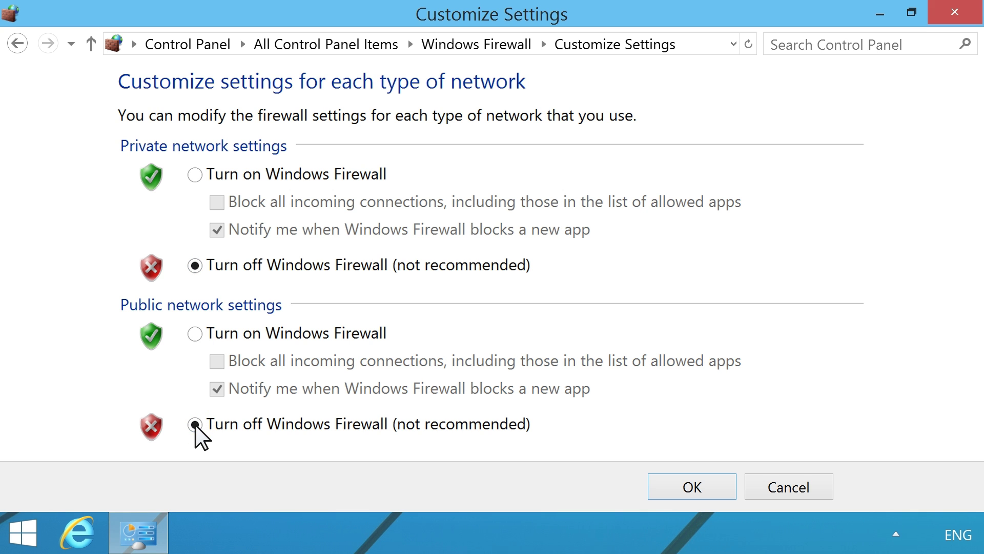
{"action": "left_click", "coordinate": [701, 489]}
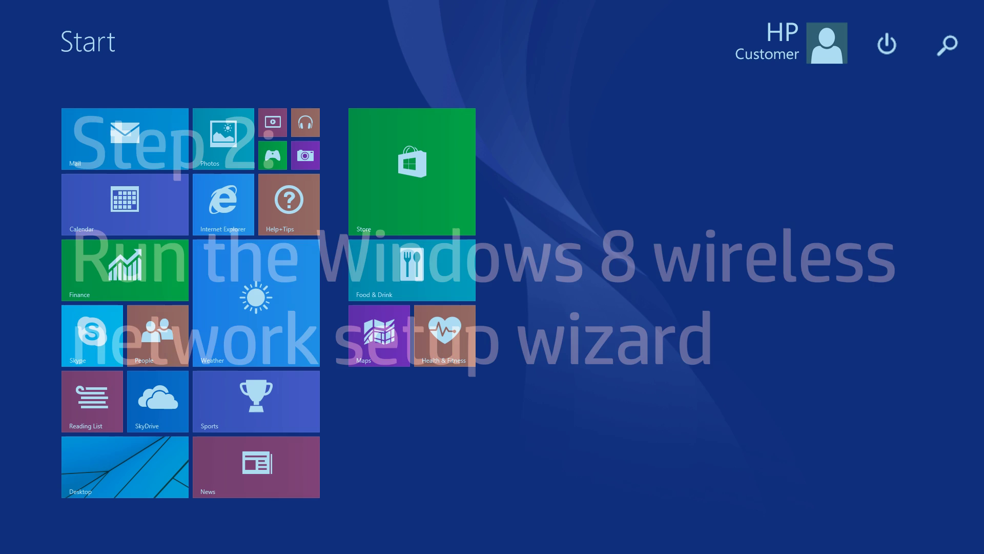
Step: Start the 'Set up a new network' wizard and advance to the router list showing TL-WR842N
{"action": "type", "text": "set up network"}
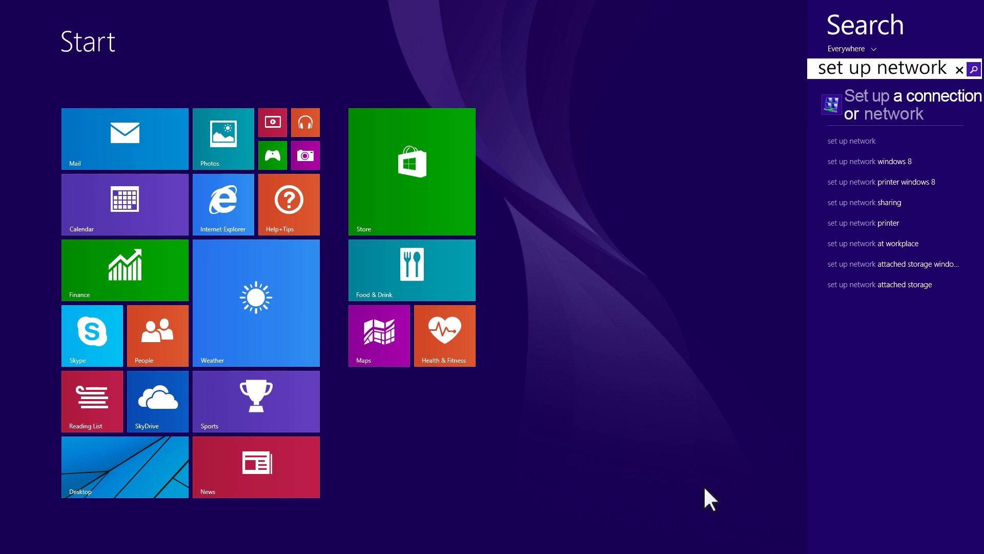
{"action": "left_click", "coordinate": [931, 107]}
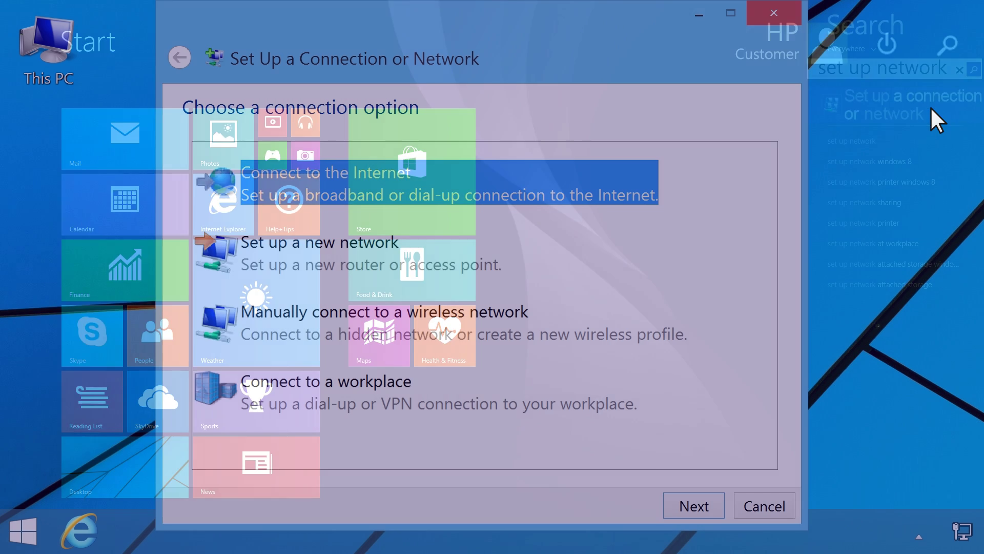
{"action": "left_click", "coordinate": [357, 244]}
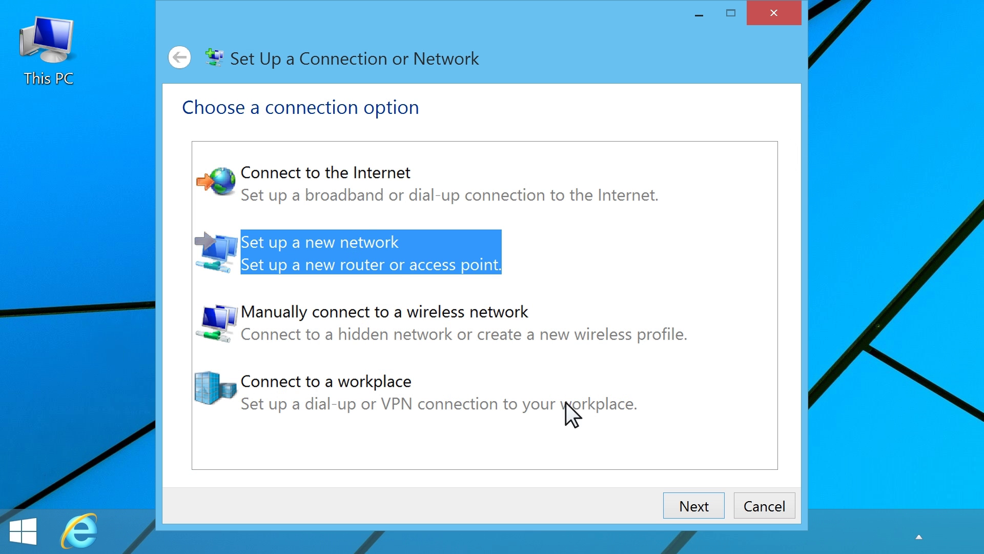
{"action": "left_click", "coordinate": [694, 507]}
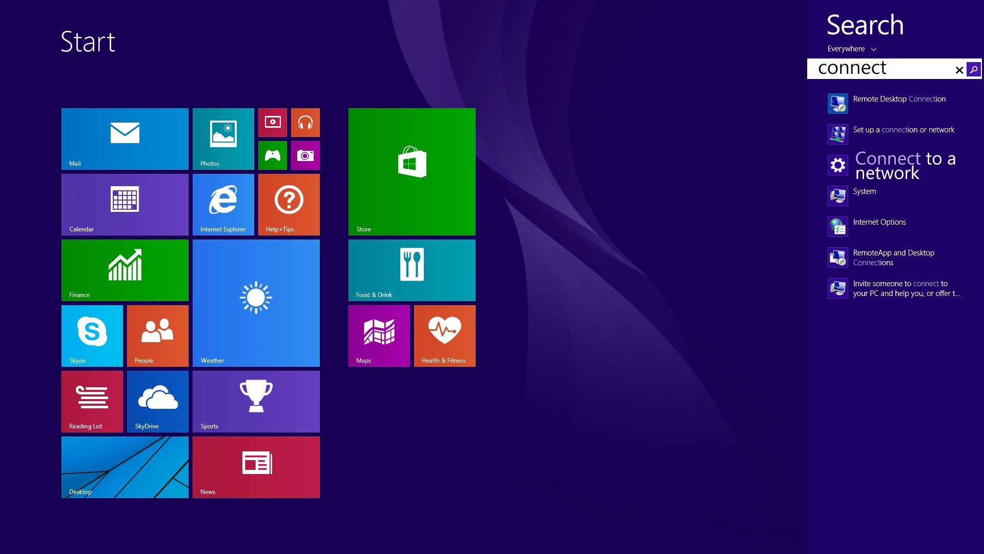
Step: Join the hpguest Wi-Fi network, entering its security key
{"action": "left_click", "coordinate": [922, 158]}
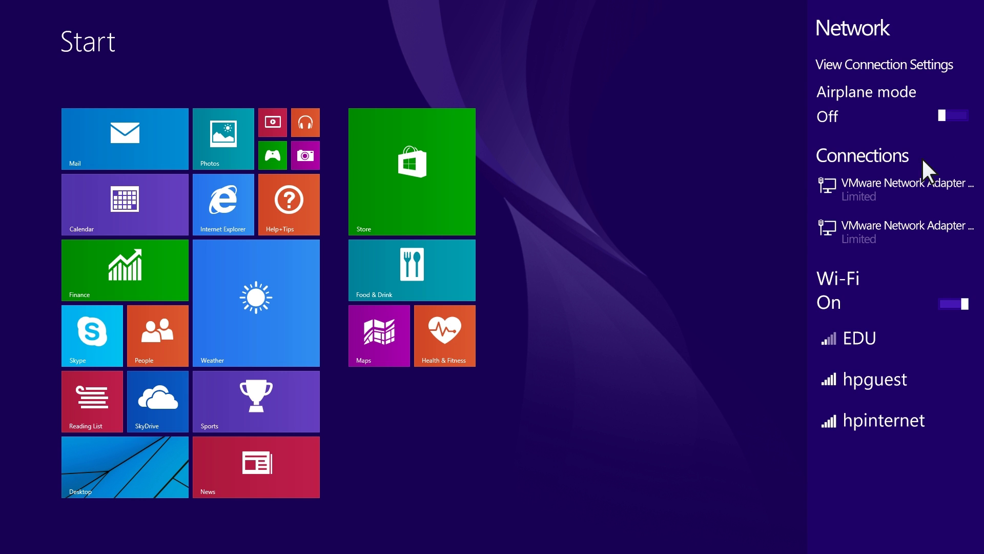
{"action": "left_click", "coordinate": [884, 381]}
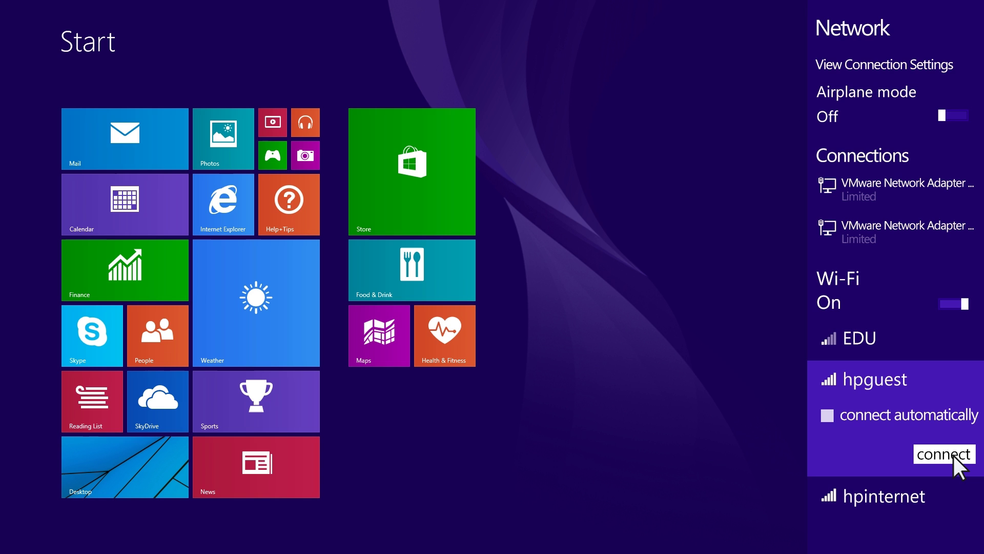
{"action": "left_click", "coordinate": [952, 454]}
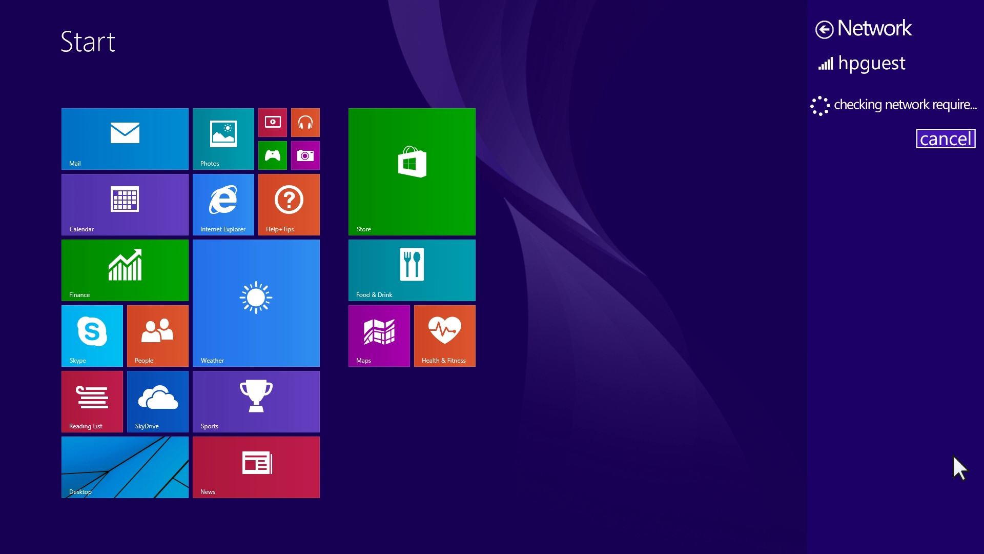
{"action": "type", "text": "******"}
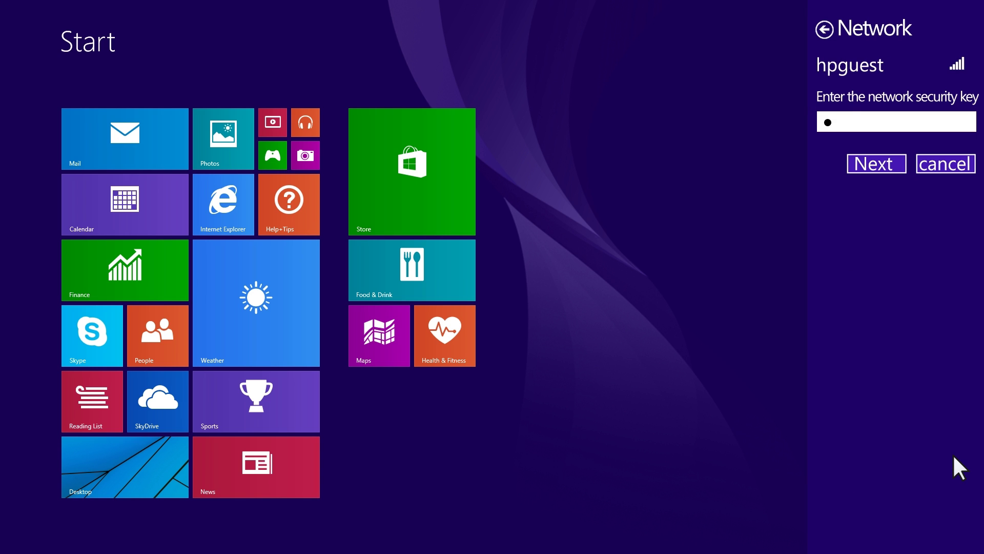
{"action": "left_click", "coordinate": [887, 165]}
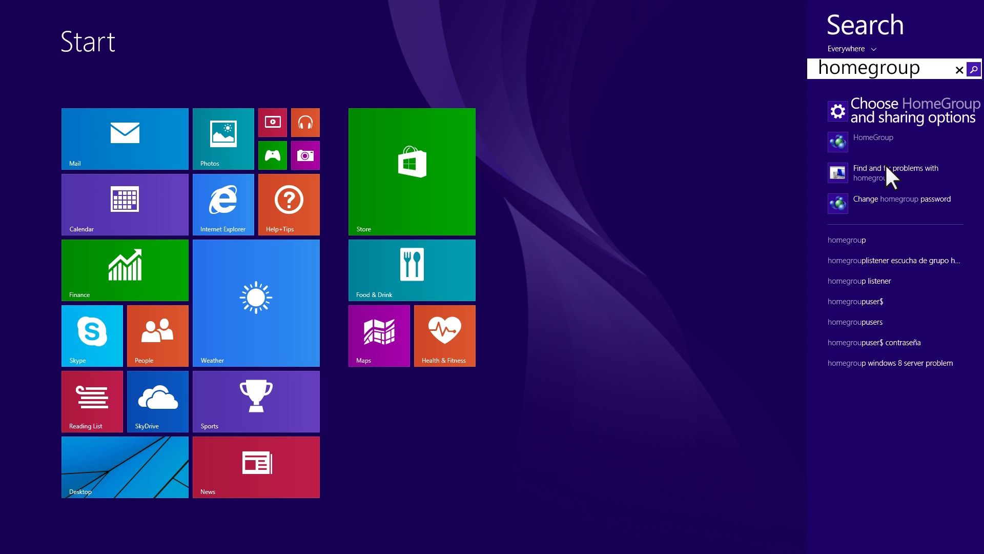
Step: Enter the homegroup password and try joining, then create a new homegroup and switch Documents sharing On
{"action": "left_click", "coordinate": [943, 111]}
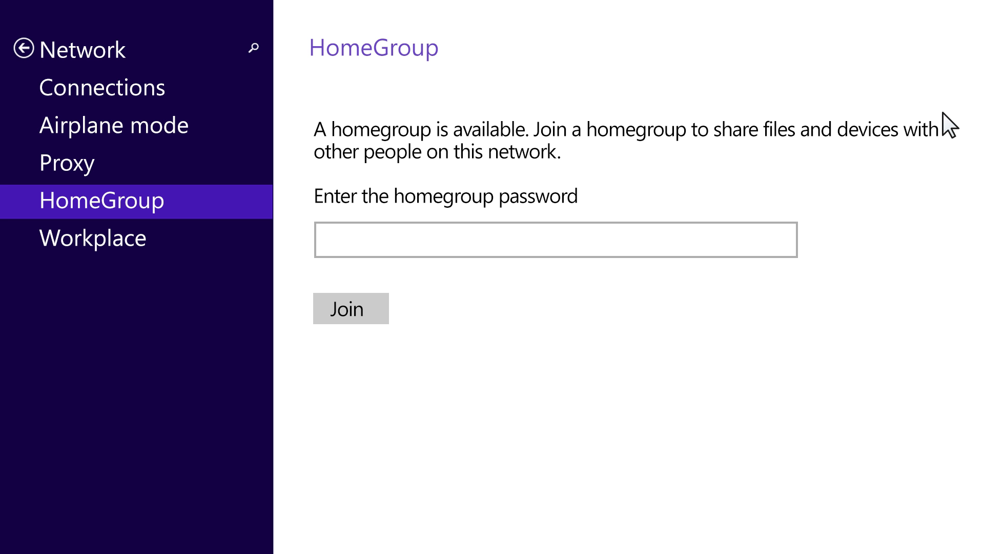
{"action": "left_click", "coordinate": [322, 240]}
{"action": "type", "text": "******"}
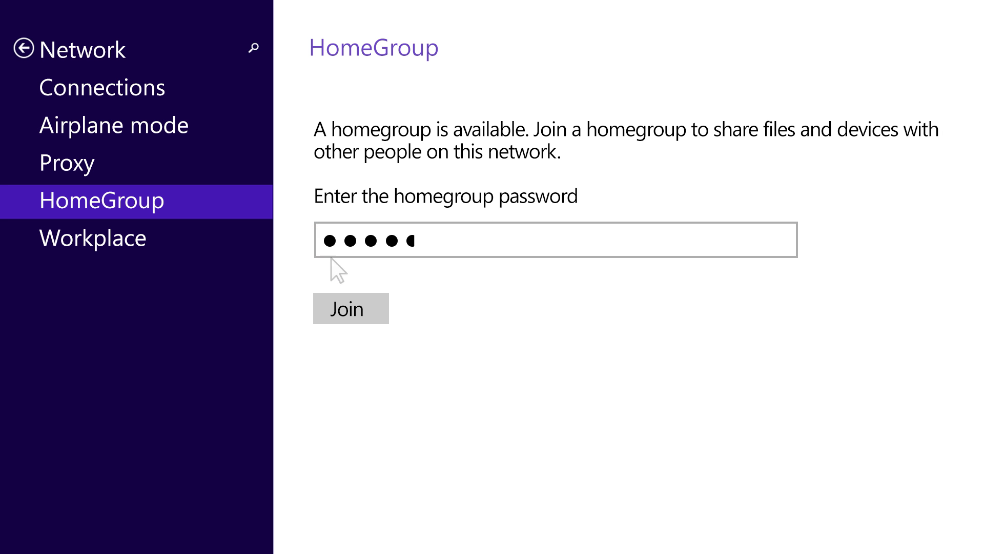
{"action": "left_click", "coordinate": [358, 311]}
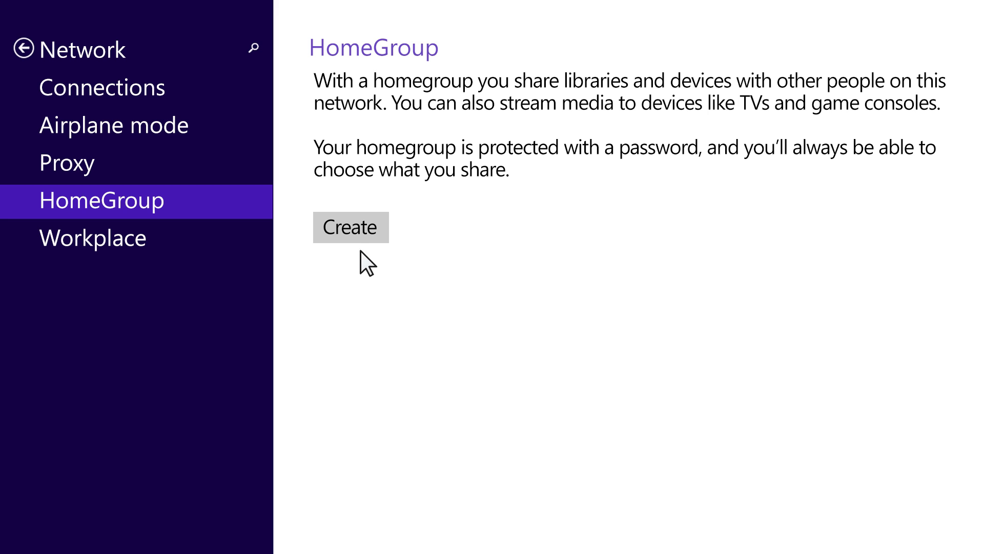
{"action": "left_click", "coordinate": [361, 232]}
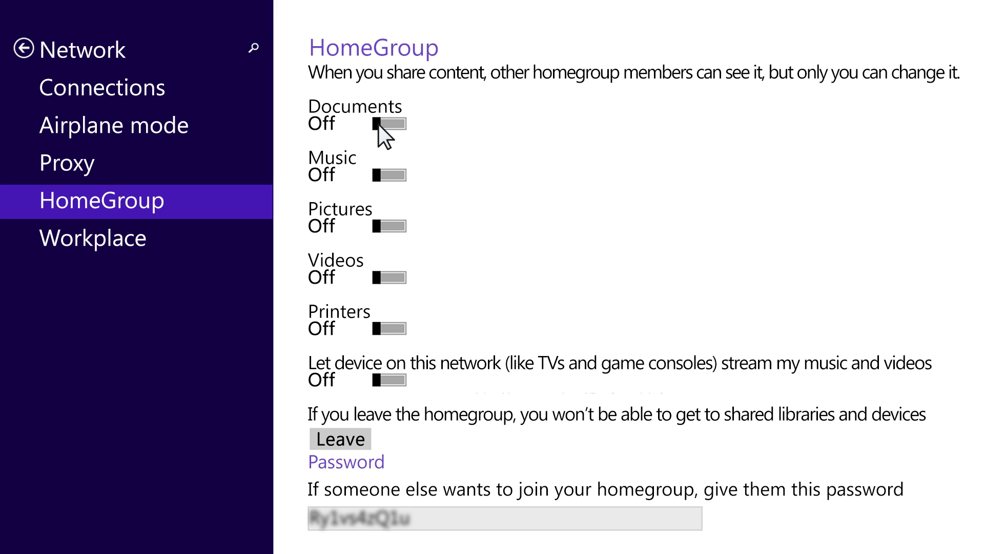
{"action": "left_click_drag", "start_coordinate": [378, 125], "coordinate": [402, 127]}
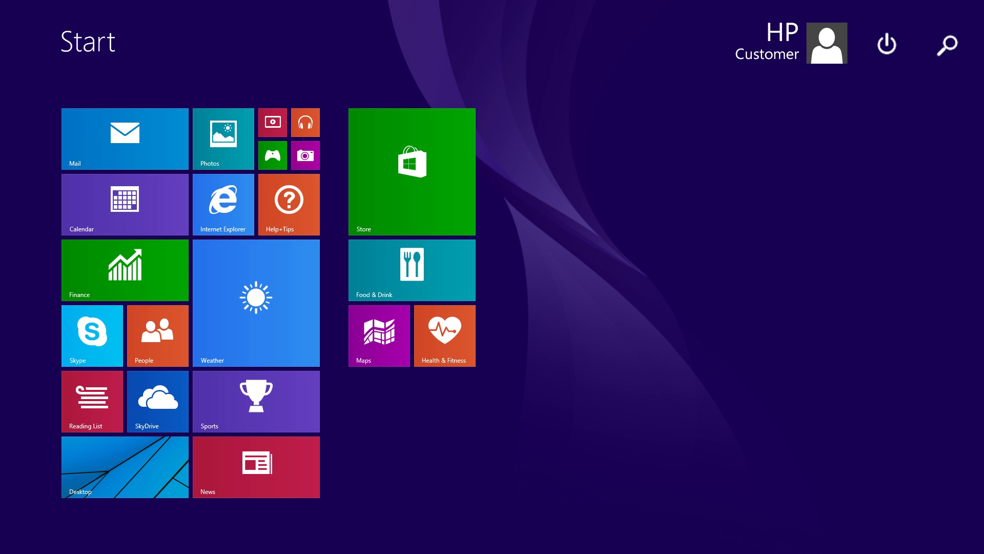
Step: In Network and Sharing Center's advanced settings, turn on network discovery for the private profile and save
{"action": "type", "text": "network and sharing"}
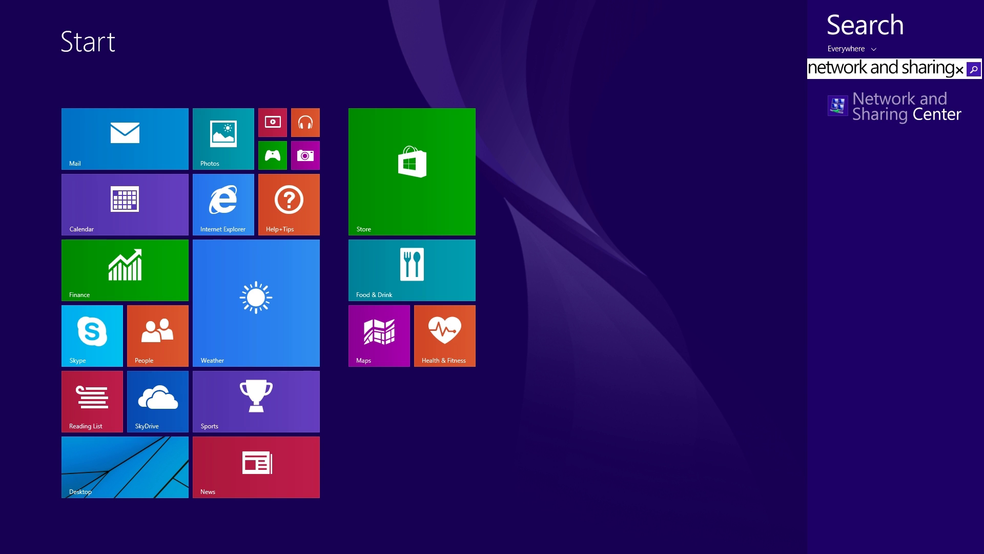
{"action": "left_click", "coordinate": [936, 112]}
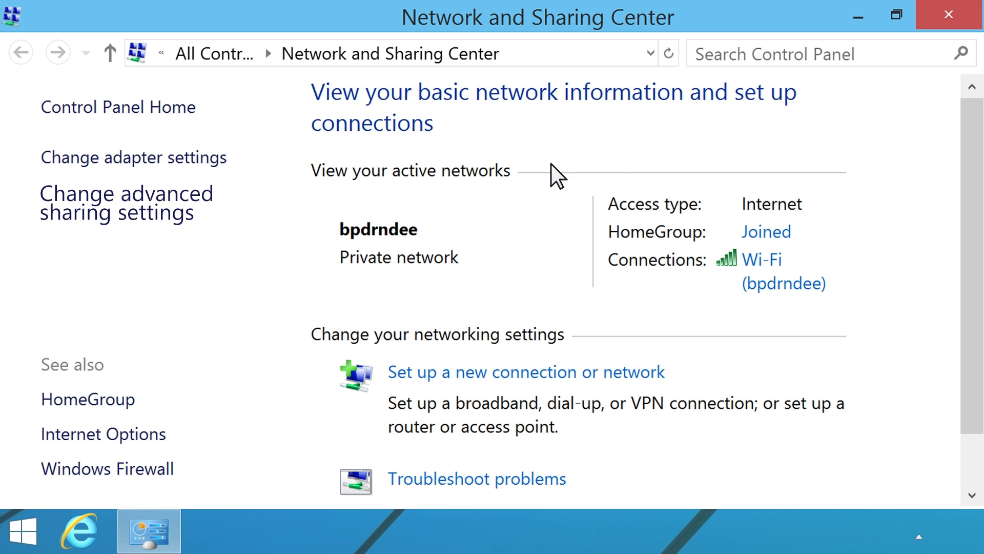
{"action": "left_click", "coordinate": [165, 214]}
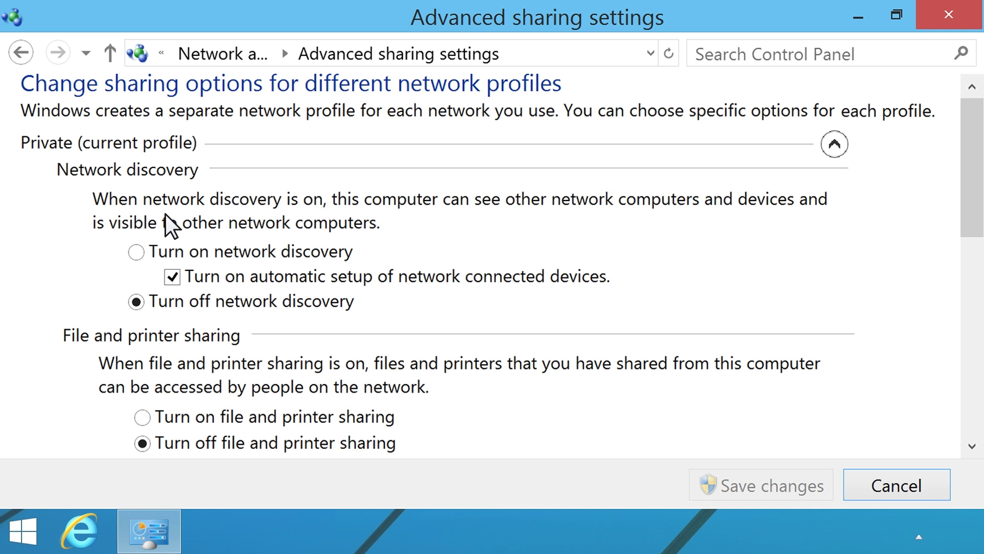
{"action": "left_click", "coordinate": [136, 253]}
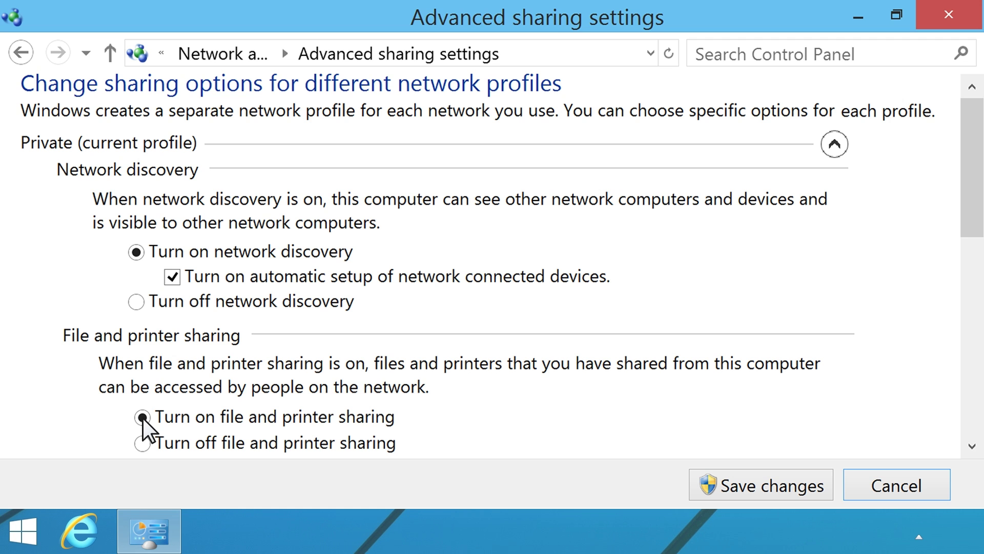
{"action": "left_click", "coordinate": [792, 488]}
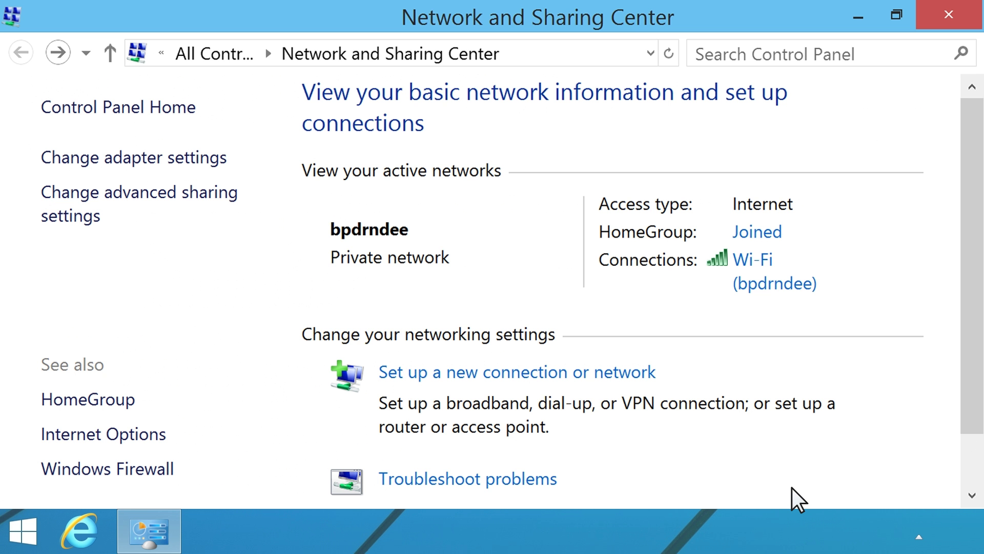
Step: Open File Explorer from the Win+X menu and choose Share with > Specific people for Documents
{"action": "right_click", "coordinate": [24, 536]}
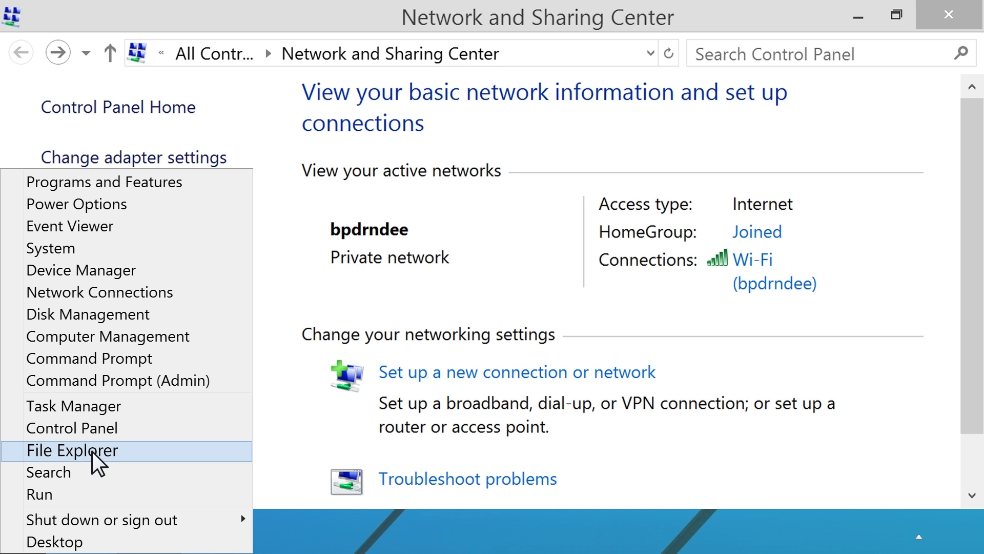
{"action": "left_click", "coordinate": [93, 452]}
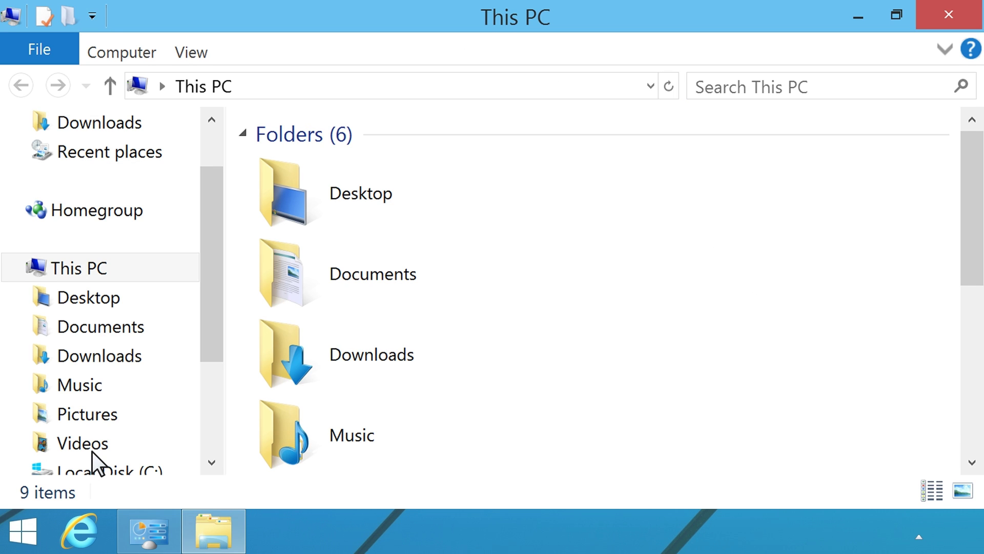
{"action": "left_click", "coordinate": [394, 276]}
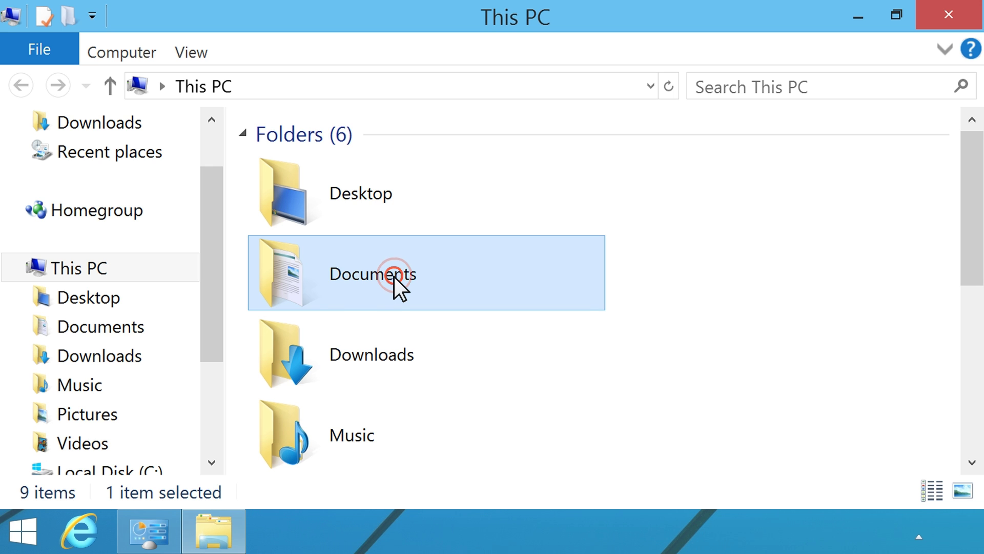
{"action": "right_click", "coordinate": [393, 276]}
{"action": "left_click", "coordinate": [373, 305]}
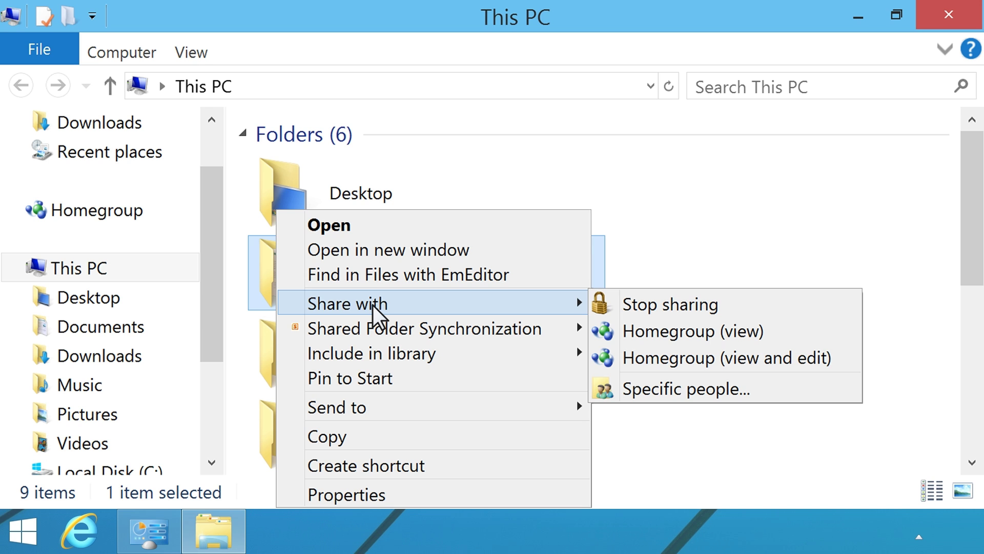
{"action": "left_click", "coordinate": [710, 389]}
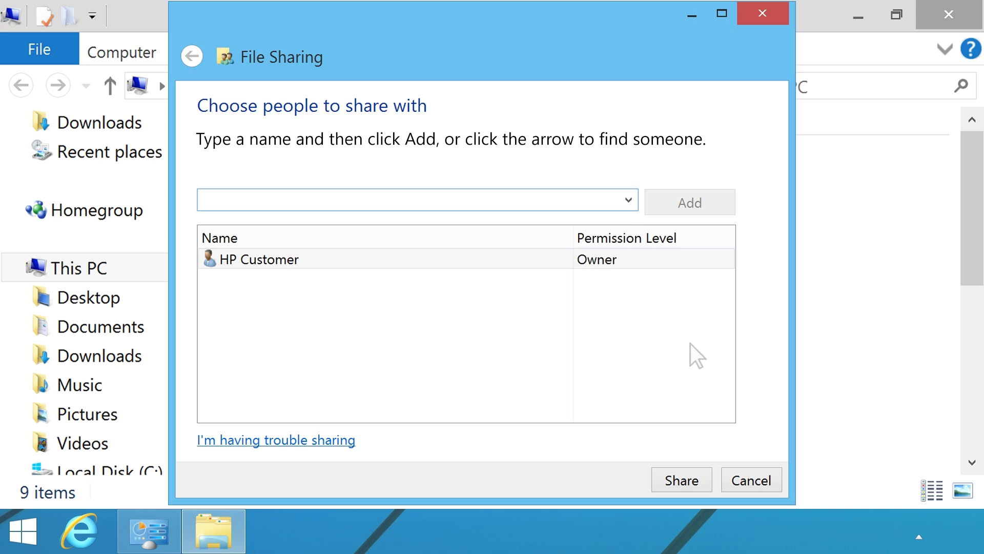
Step: Add Homegroup to the sharing list with Read/Write permission and confirm the share
{"action": "left_click", "coordinate": [629, 201]}
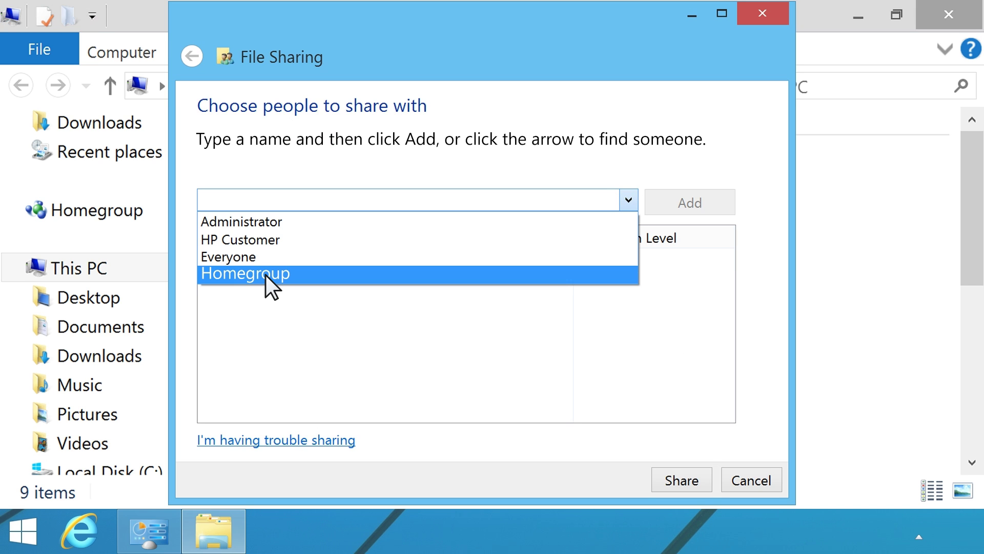
{"action": "left_click", "coordinate": [265, 274]}
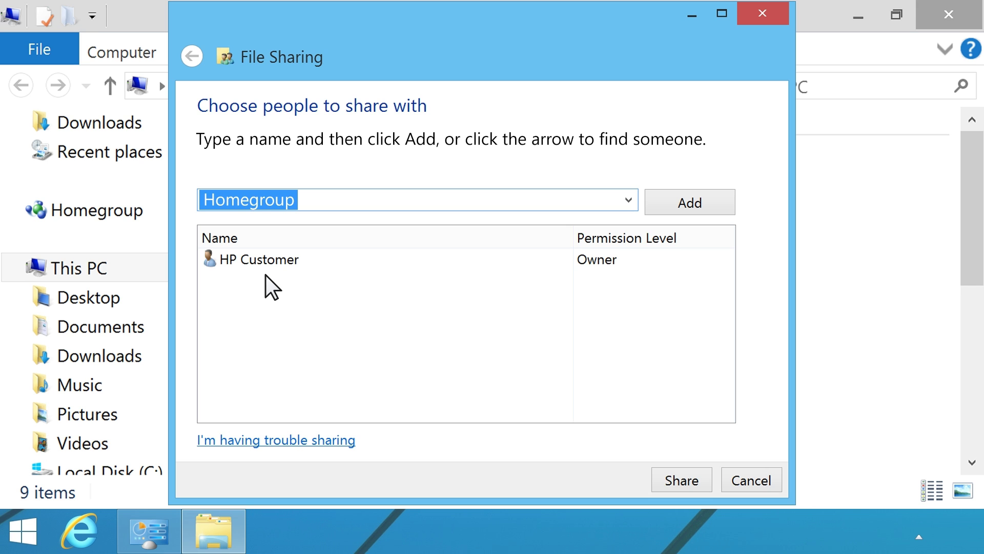
{"action": "left_click", "coordinate": [698, 203]}
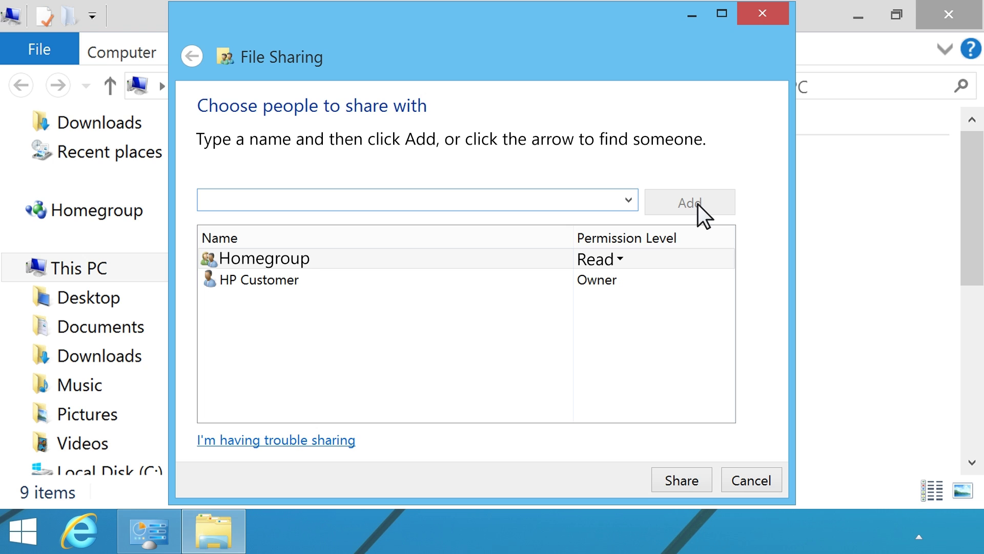
{"action": "left_click", "coordinate": [620, 260]}
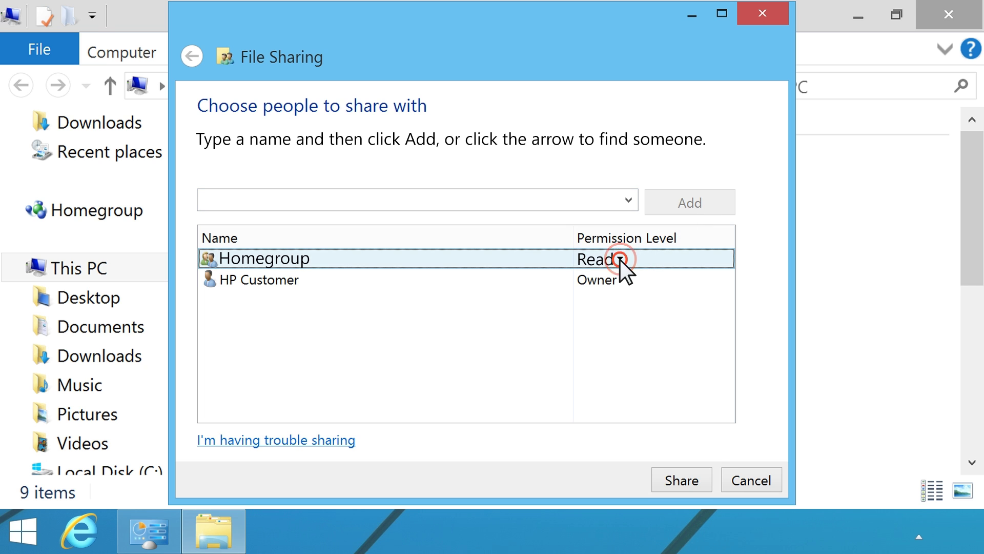
{"action": "left_click", "coordinate": [619, 259]}
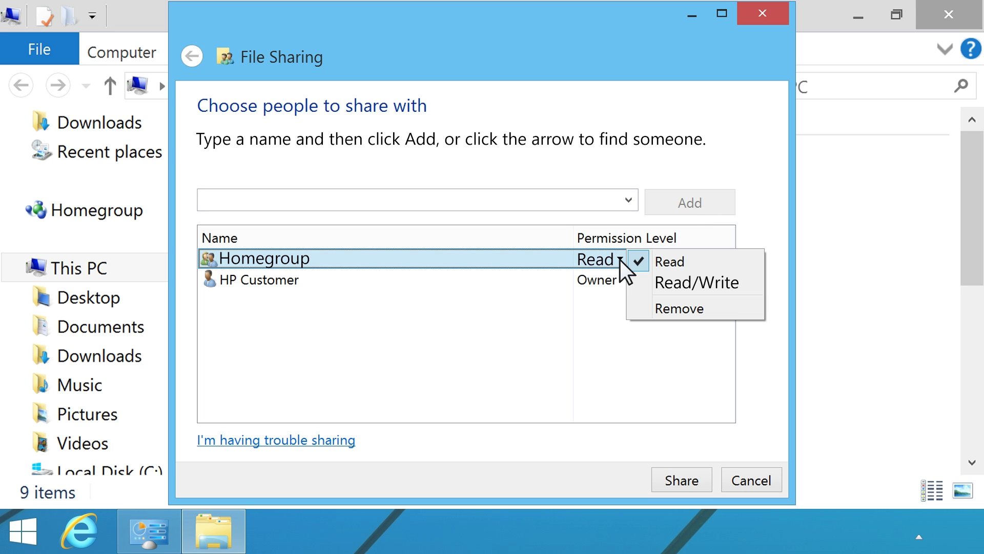
{"action": "left_click", "coordinate": [719, 284]}
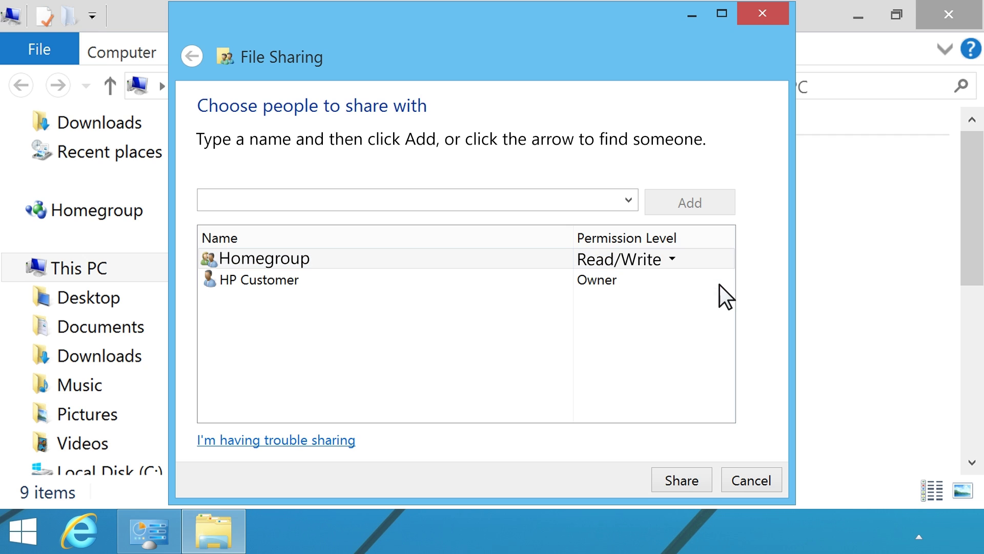
{"action": "left_click", "coordinate": [691, 481]}
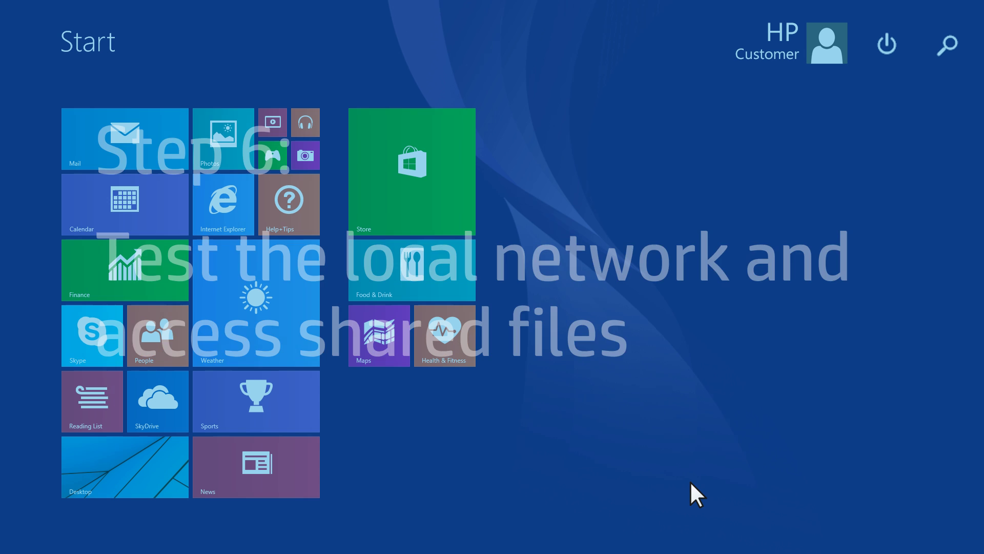
Step: Open Network and connect to HPCUSTOMER, entering the user name and password
{"action": "type", "text": "Network"}
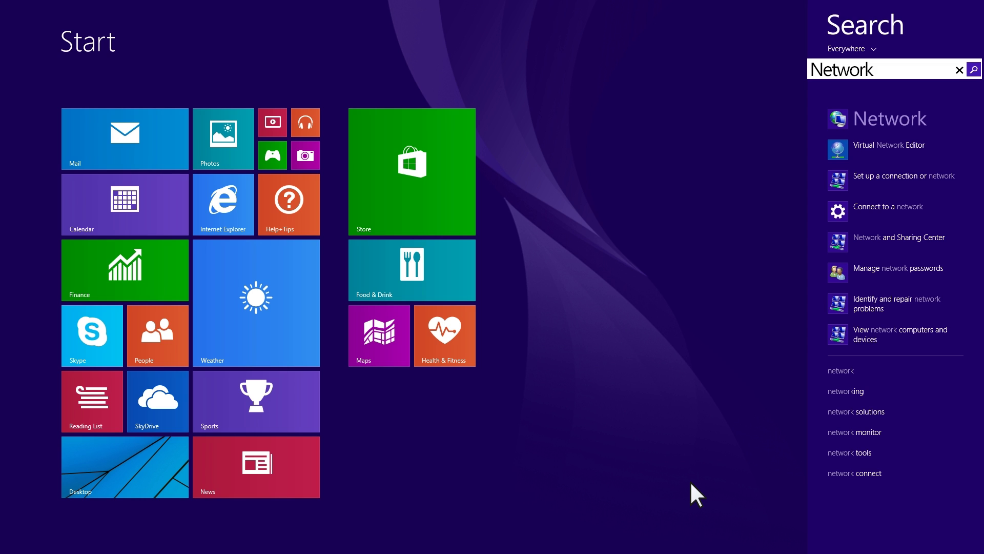
{"action": "left_click", "coordinate": [904, 119]}
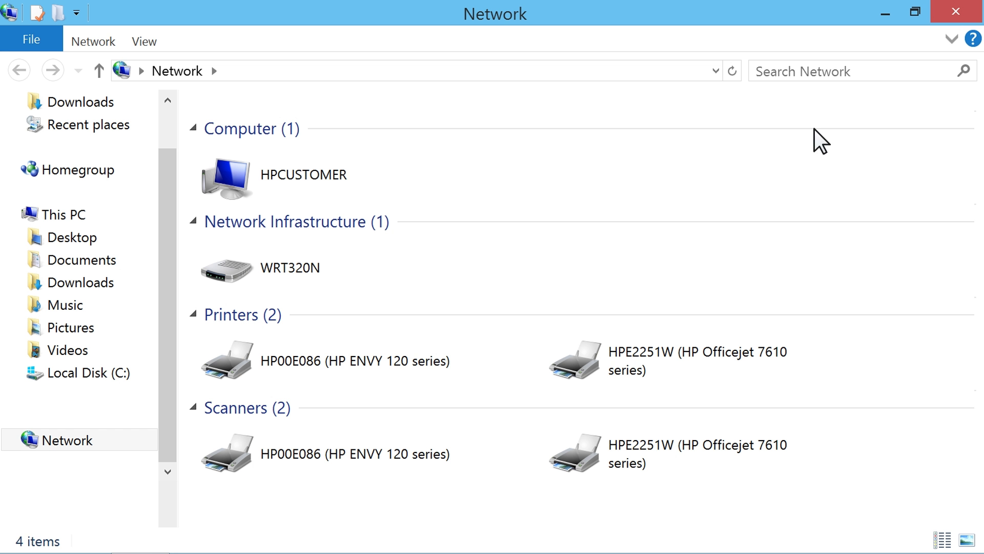
{"action": "double_click", "coordinate": [316, 174]}
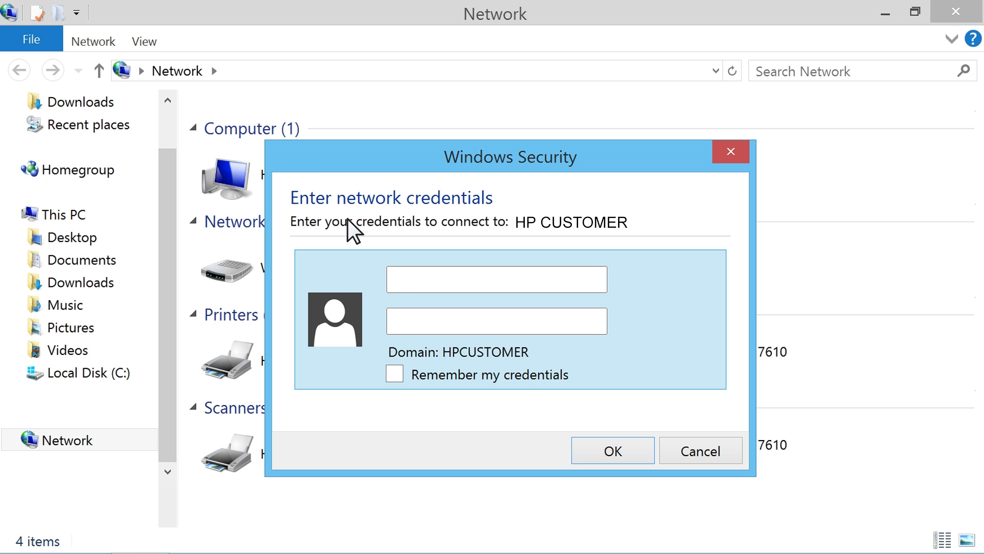
{"action": "left_click", "coordinate": [392, 281]}
{"action": "type", "text": "••••••"}
{"action": "left_click", "coordinate": [392, 323]}
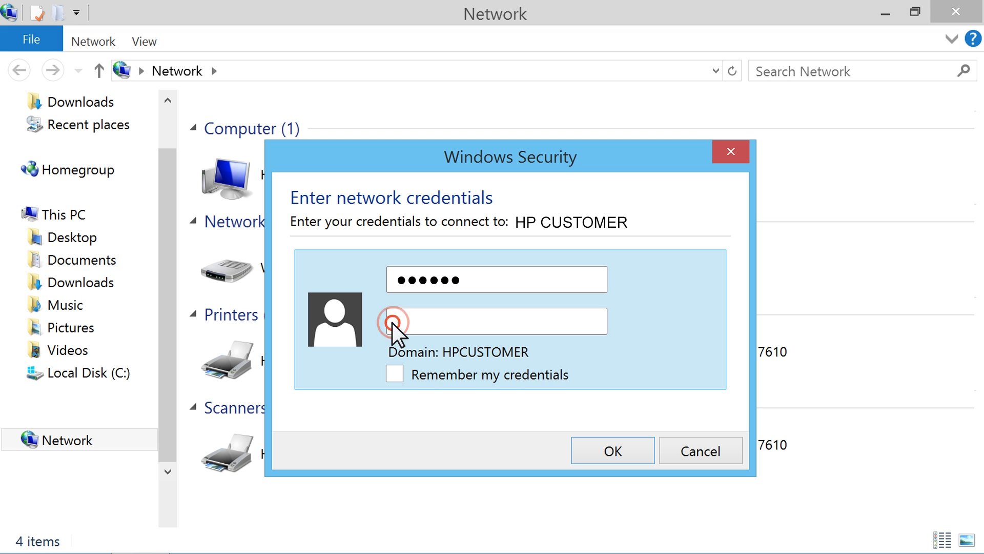
{"action": "type", "text": "••••••"}
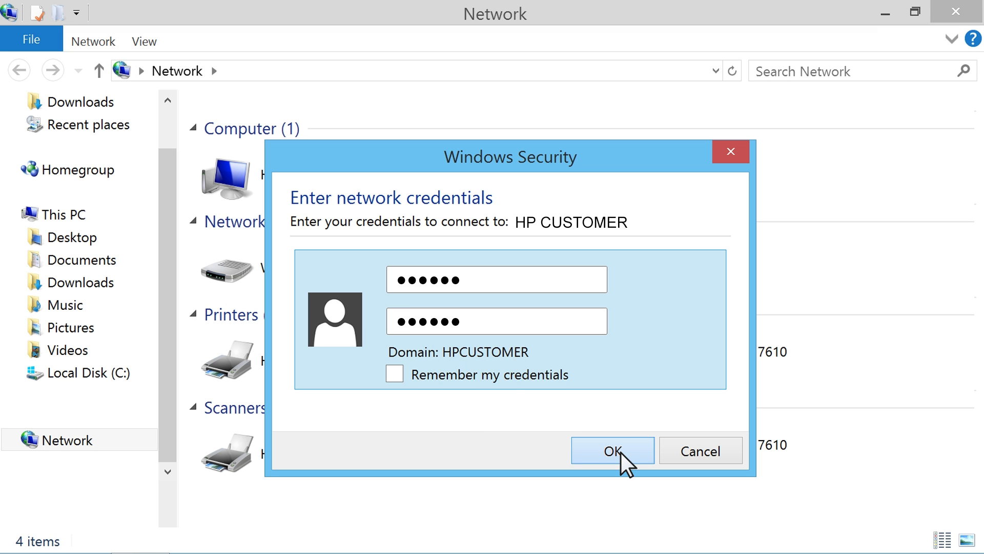
{"action": "left_click", "coordinate": [614, 450]}
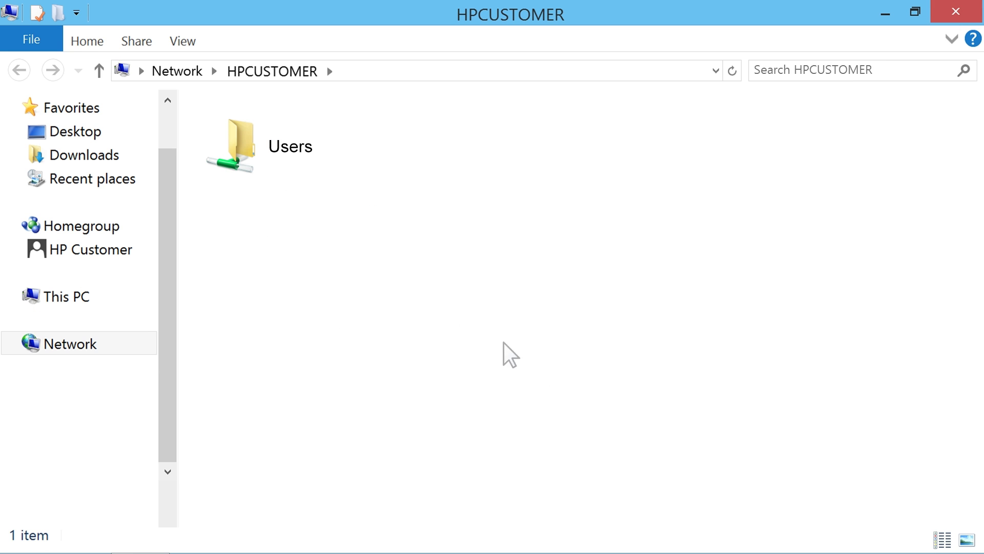
Step: Browse into the Users folder and then the user's home folder on HPCUSTOMER
{"action": "left_click", "coordinate": [299, 149]}
{"action": "double_click", "coordinate": [299, 150]}
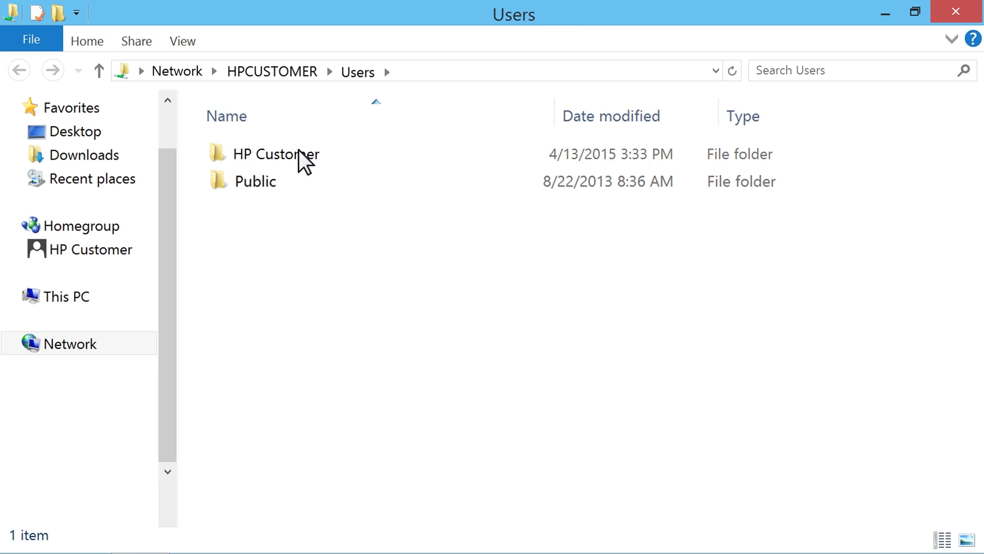
{"action": "left_click", "coordinate": [291, 157]}
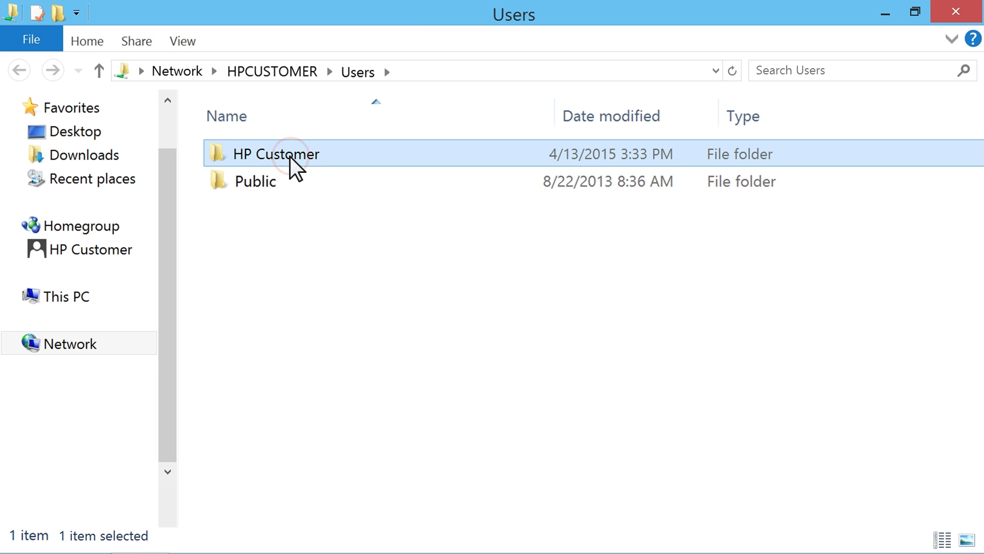
{"action": "double_click", "coordinate": [291, 156]}
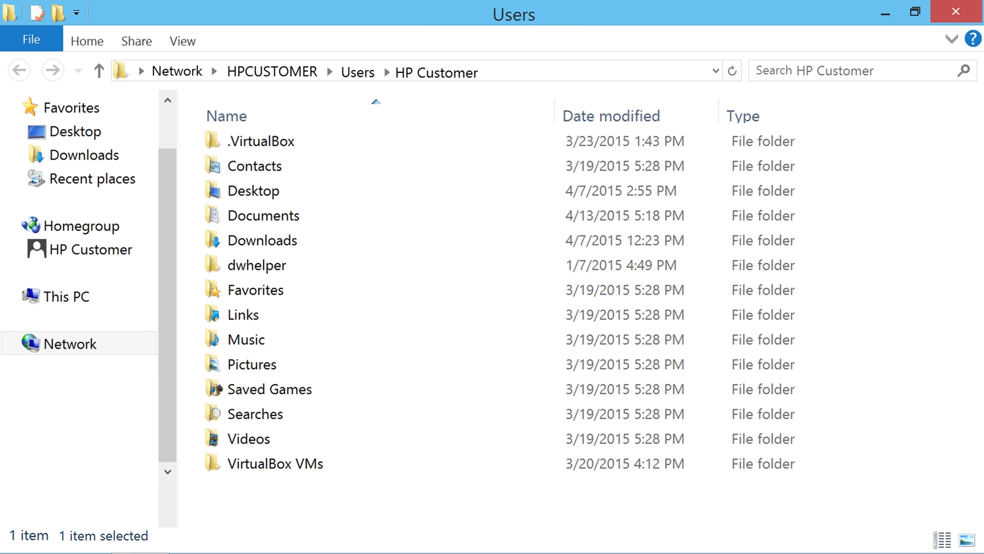